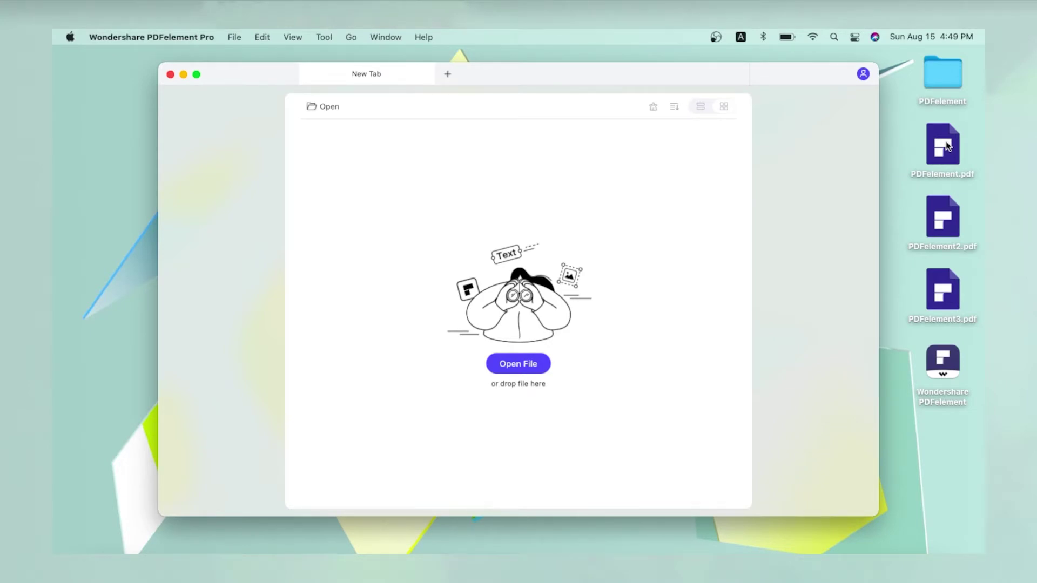
Open PDFelement.pdf from the Desktop folder in a new tab.
left_click_drag(945, 145, 683, 316)
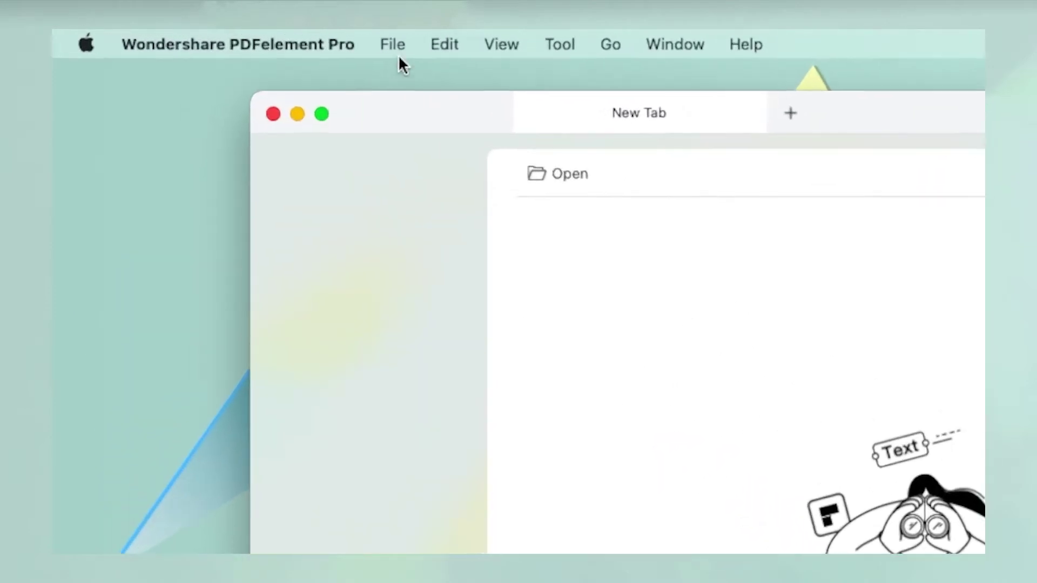
left_click(418, 47)
left_click(459, 142)
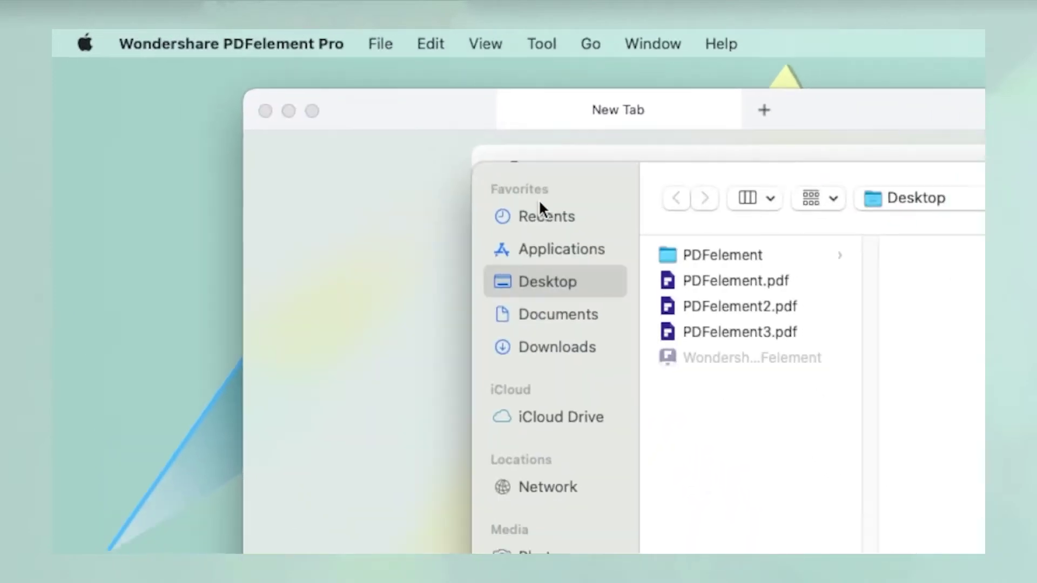
left_click(444, 168)
left_click(721, 376)
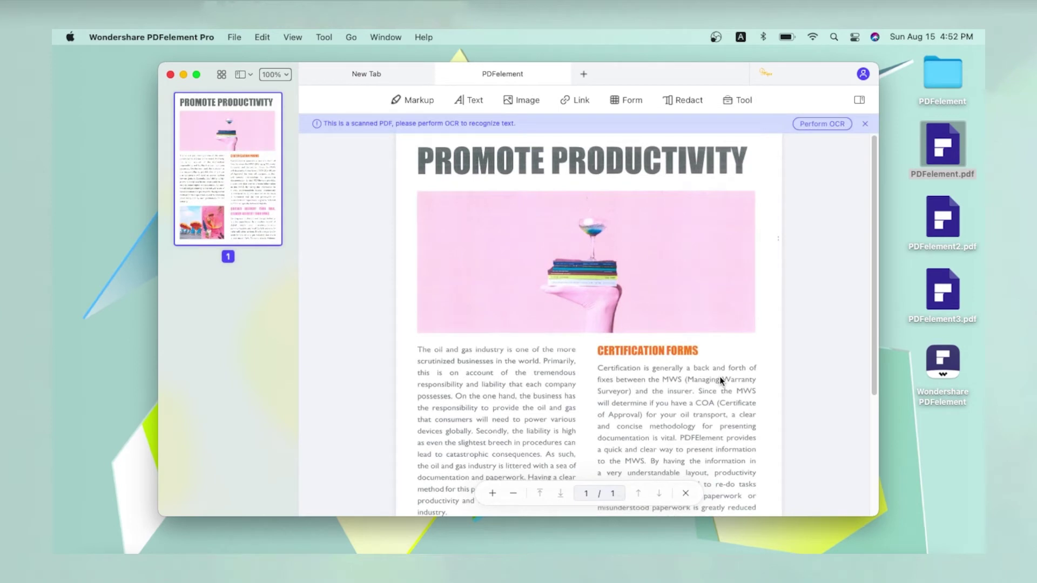
Download the OCR component, then bring up OCR Text Recognition settings for the brochure.
left_click(740, 104)
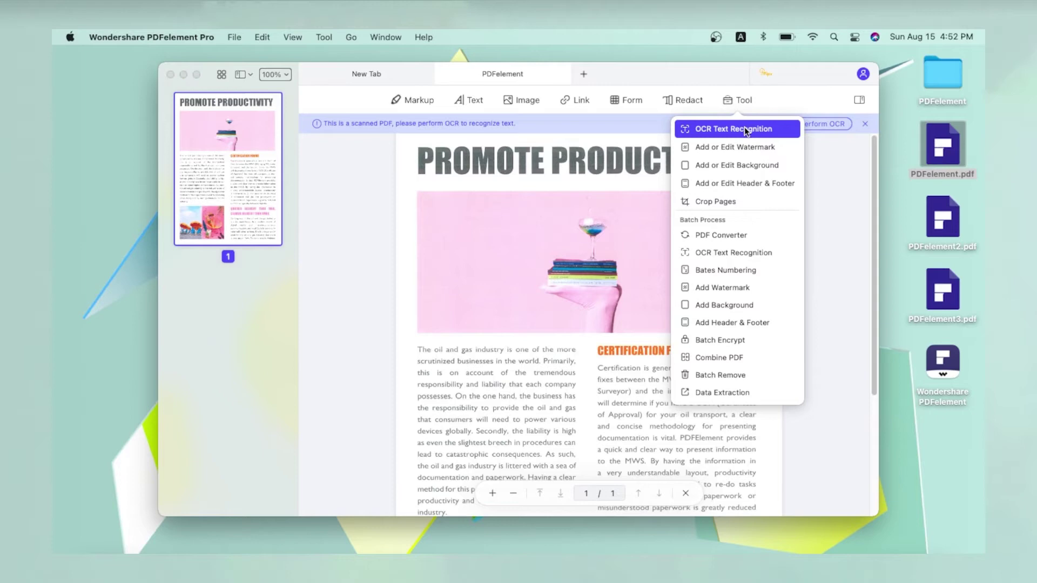
left_click(745, 127)
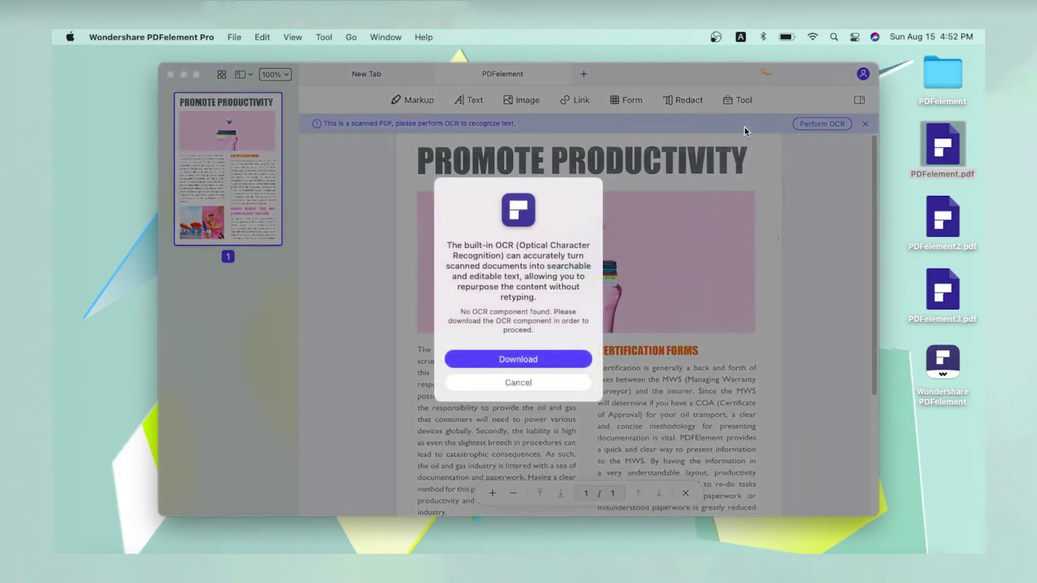
left_click(554, 357)
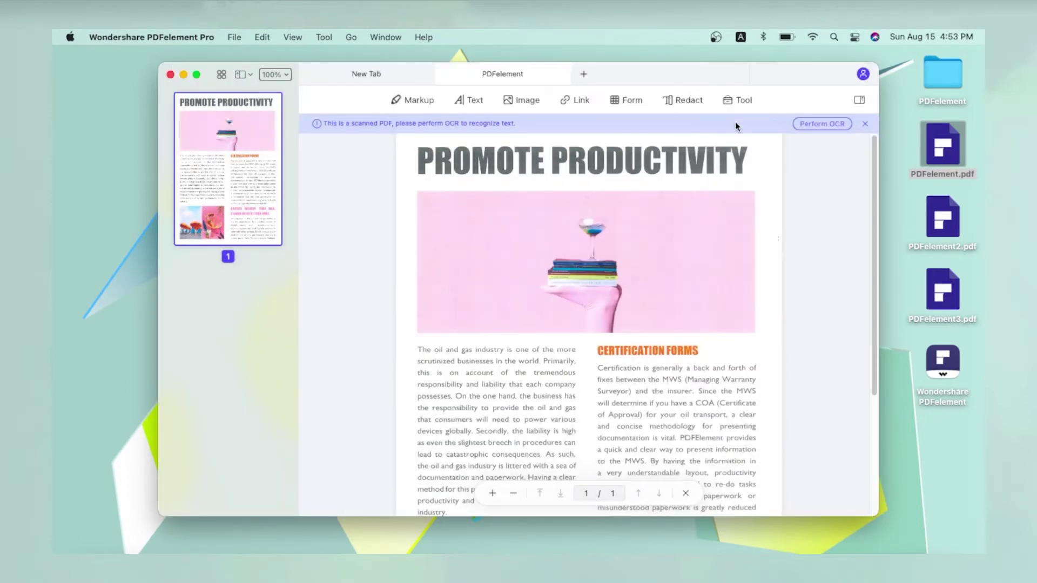
left_click(742, 101)
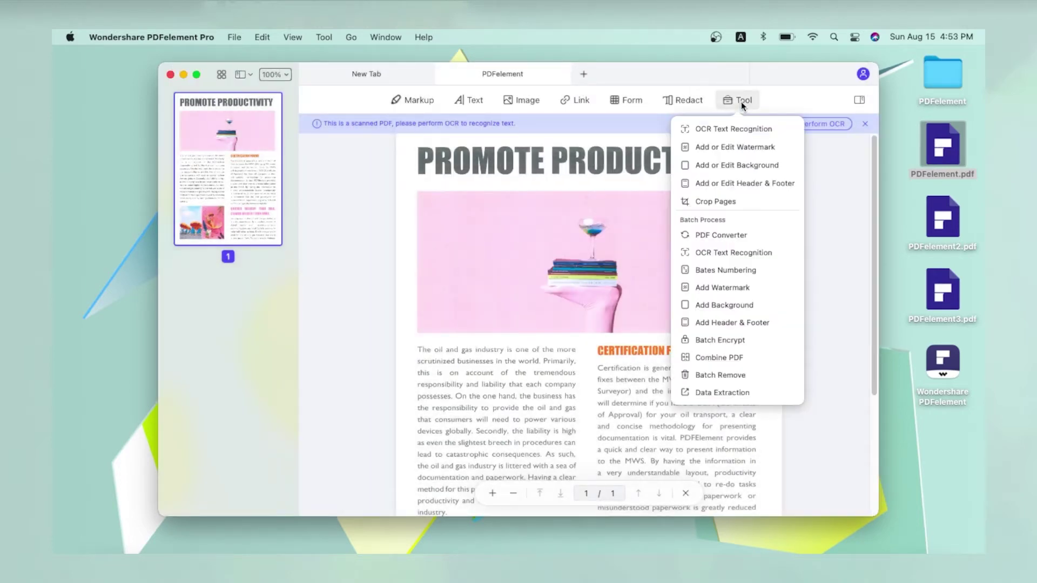
left_click(773, 131)
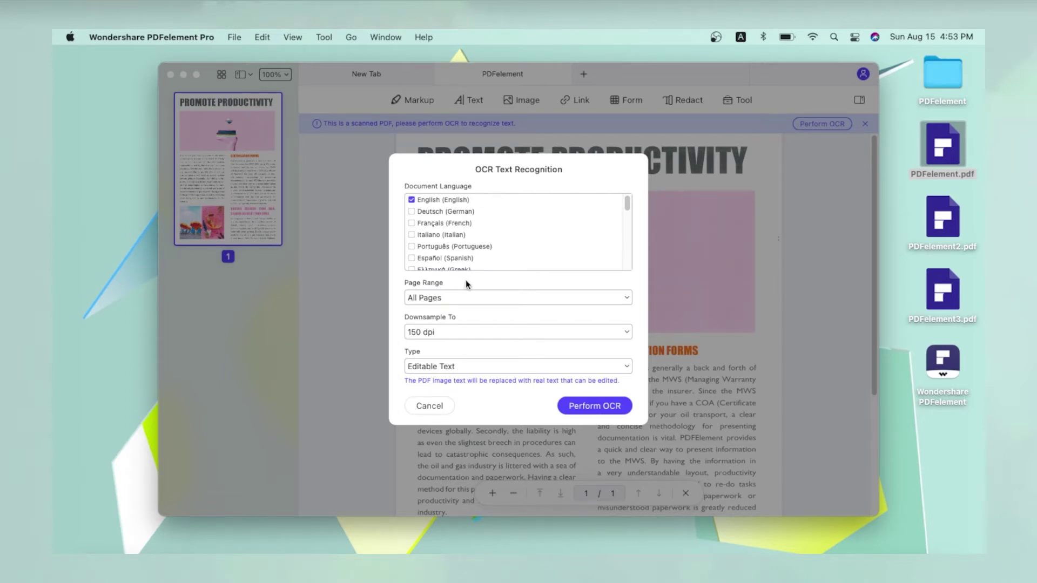
Run OCR with English, all pages and Editable Text output, then open the result.
left_click(477, 372)
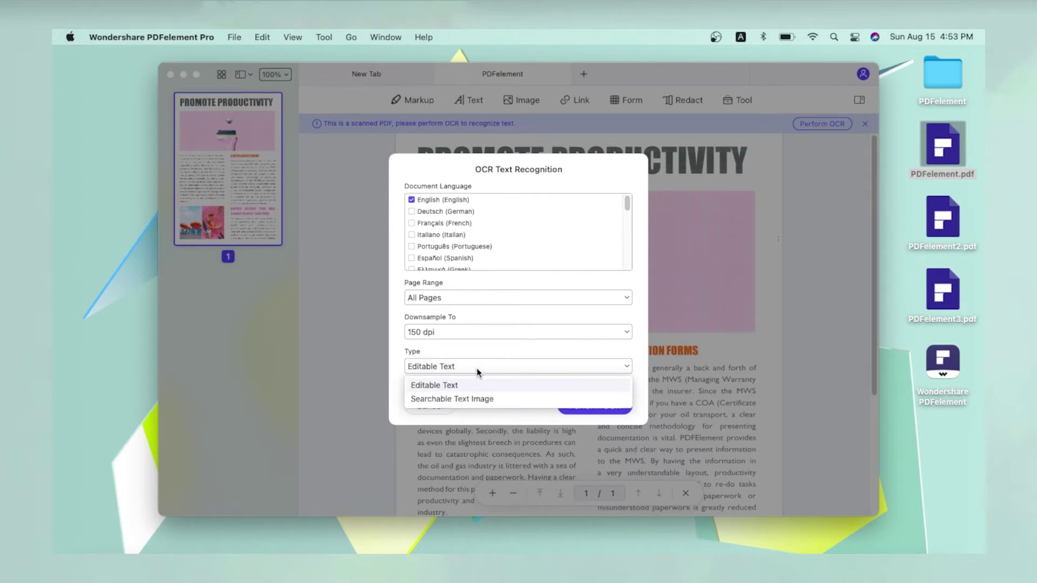
left_click(477, 370)
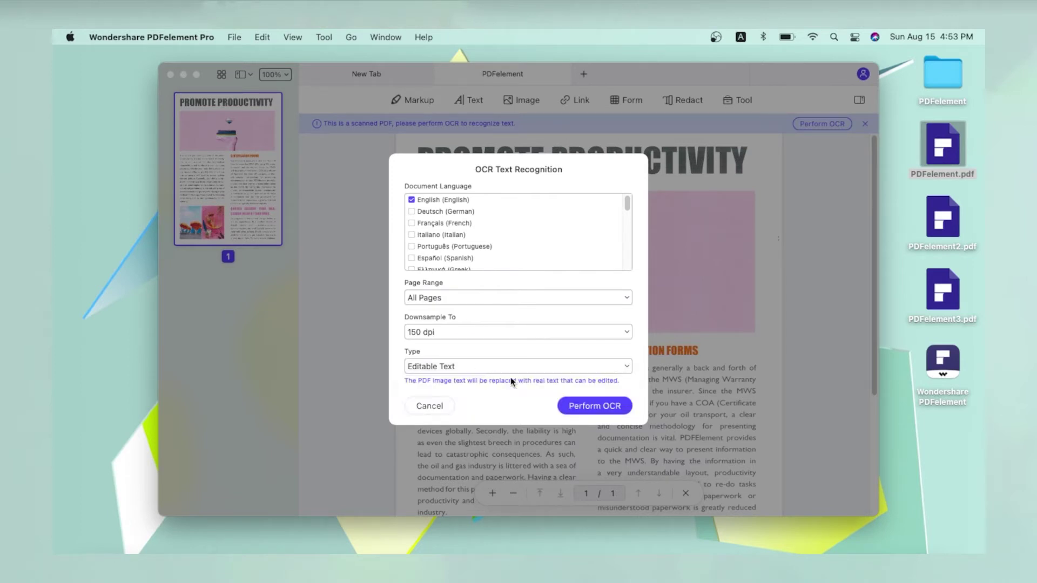
left_click(603, 410)
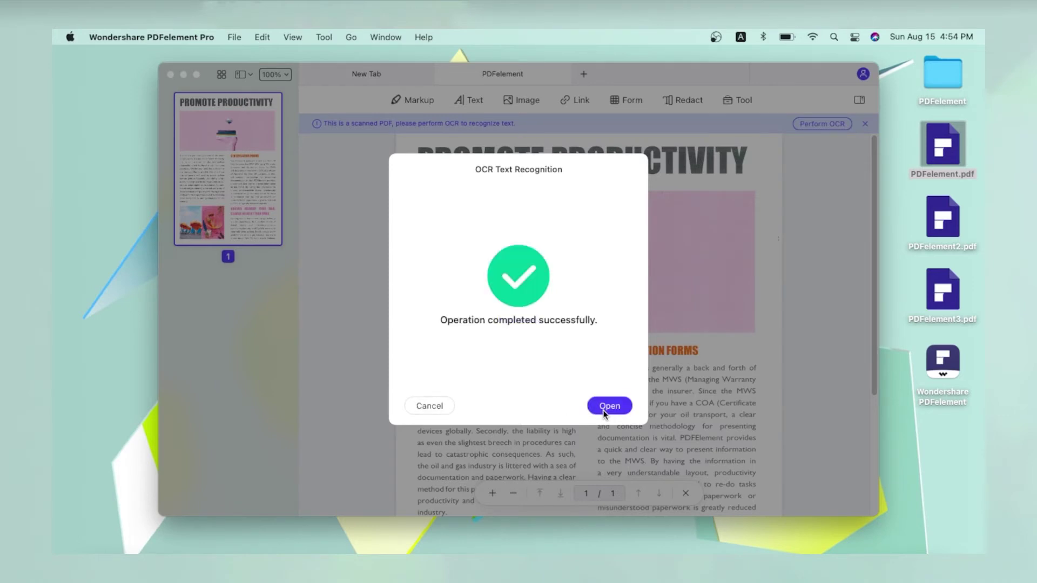
left_click(602, 409)
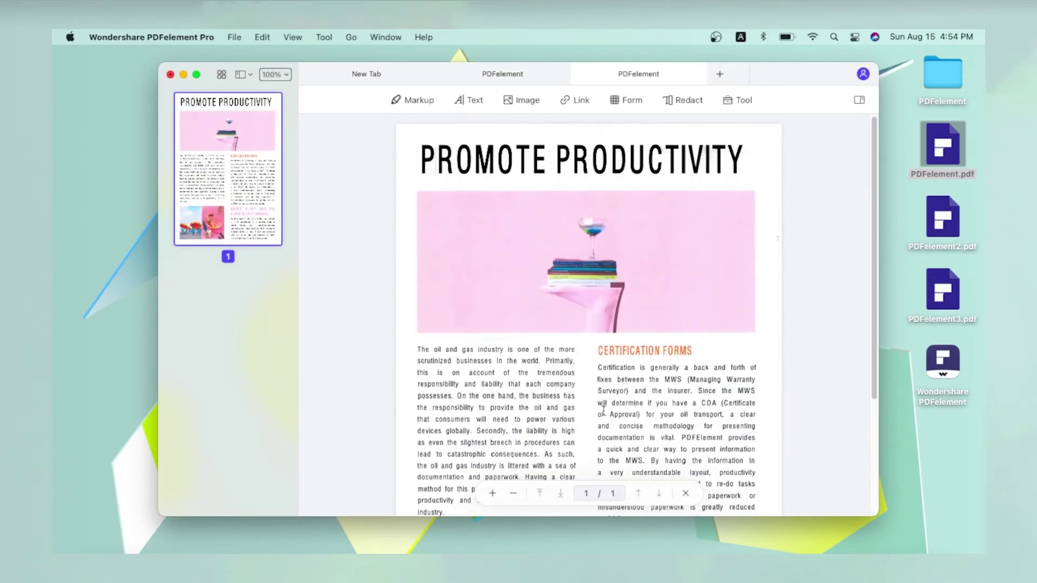
Close the OCR result and queue the three desktop PDFs for batch editable-text OCR.
key("super+w")
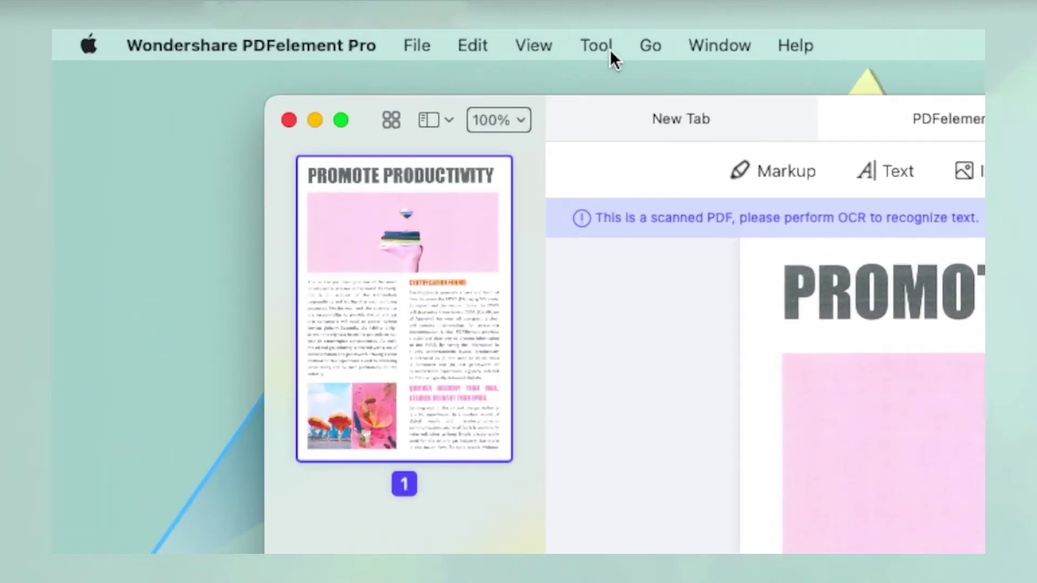
left_click(611, 49)
left_click(731, 248)
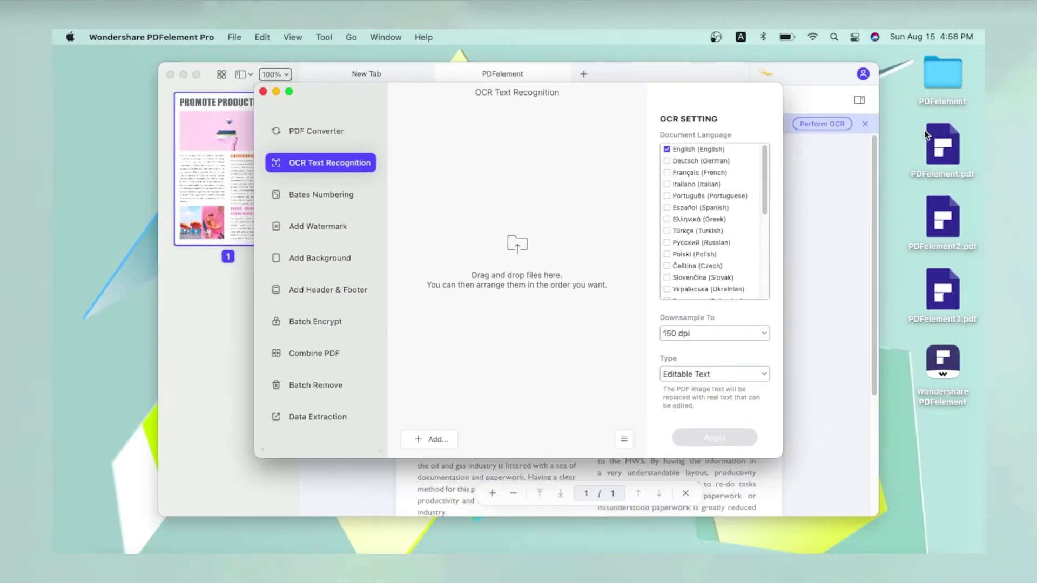
left_click(942, 145)
left_click(942, 291, "shift")
left_click_drag(942, 292, 600, 287)
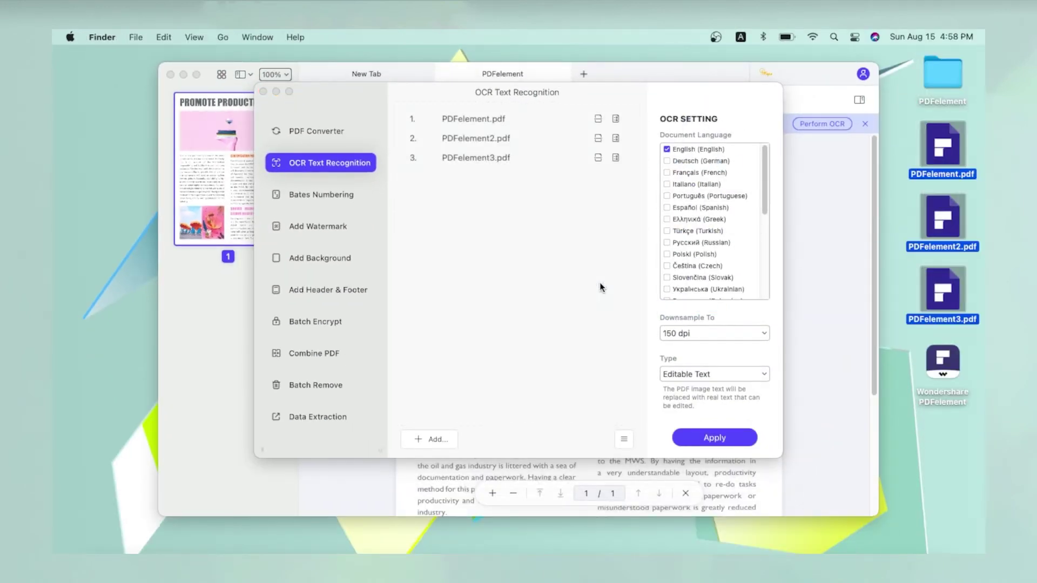
left_click(735, 437)
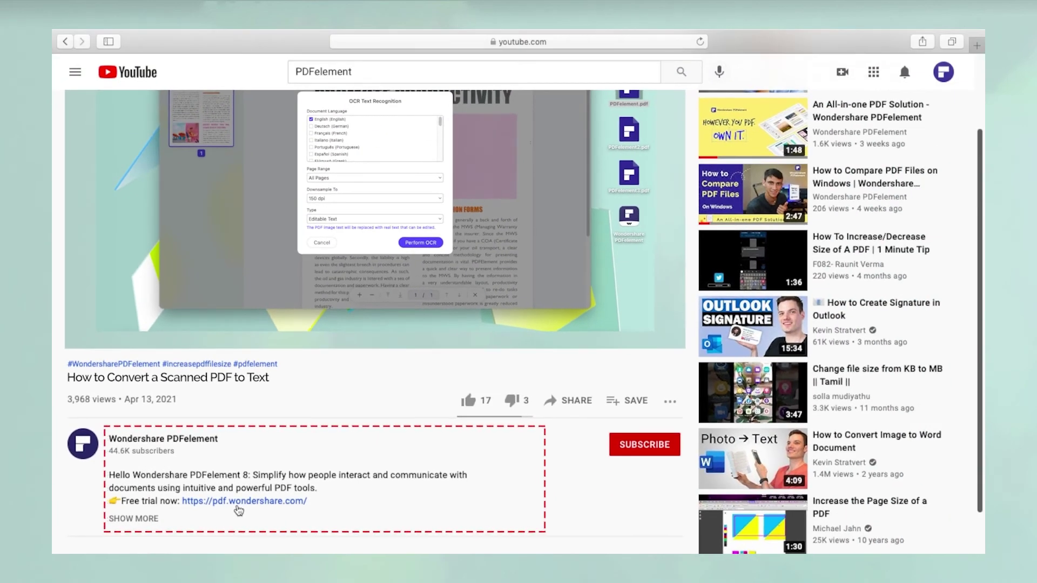
Visit the free-trial link, like the tutorial video, and subscribe to Wondershare PDFelement.
left_click(332, 483)
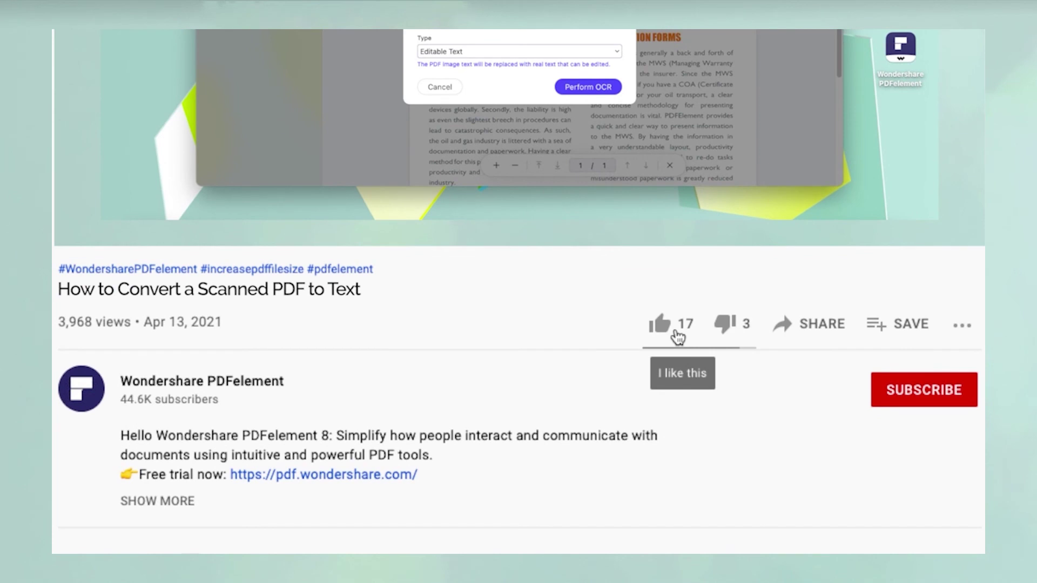
left_click(678, 337)
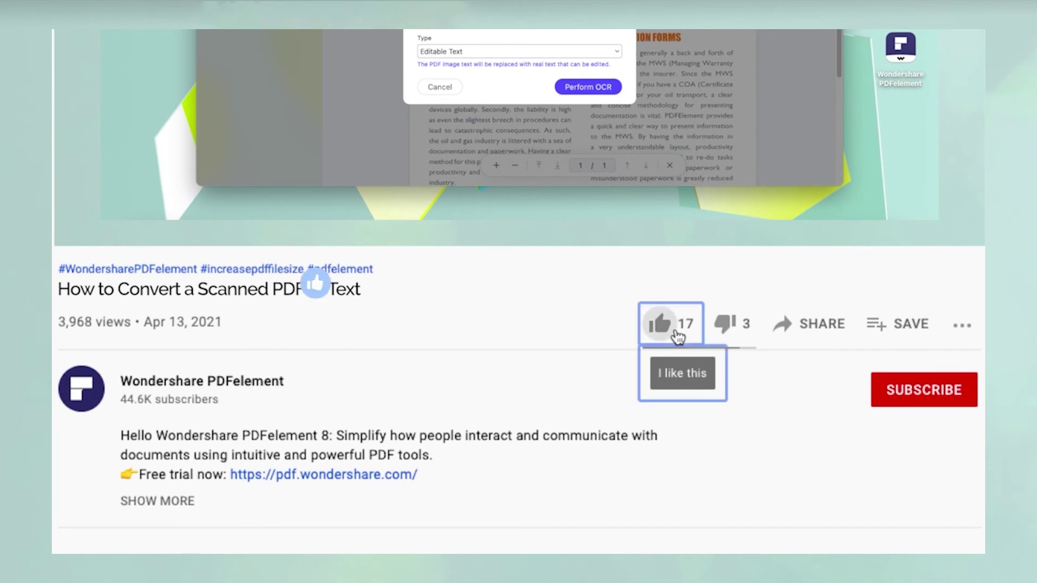
left_click(916, 394)
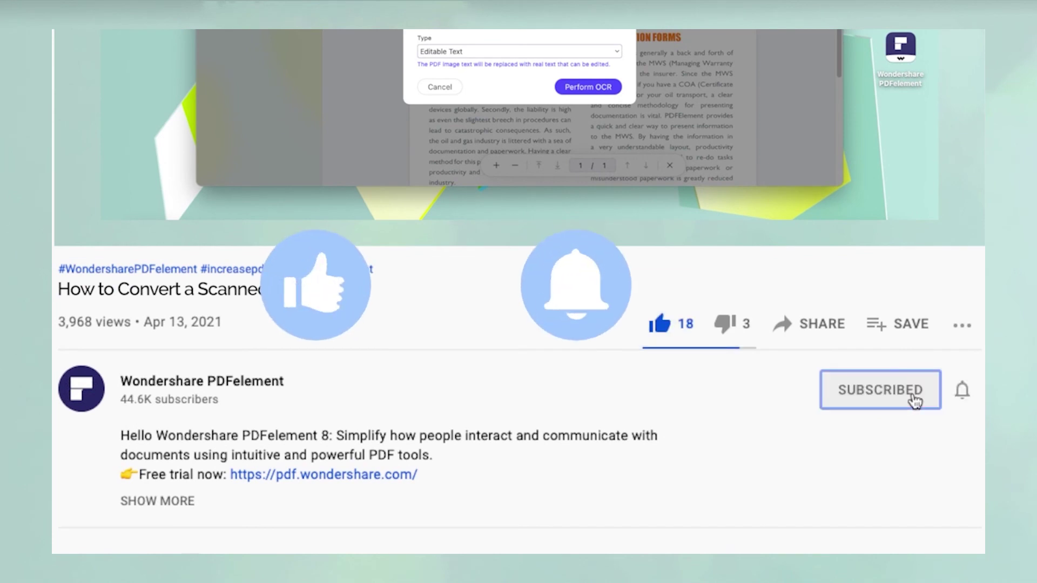